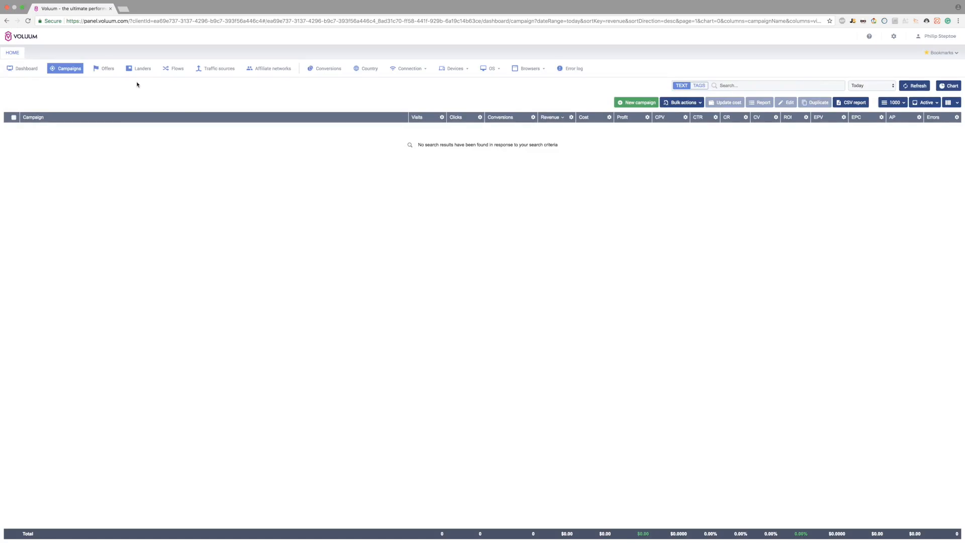
# Create a new flow named "Global - Example Test" with Double meta refresh as its default redirect mode and continue to Path 1
pyautogui.click(177, 73)
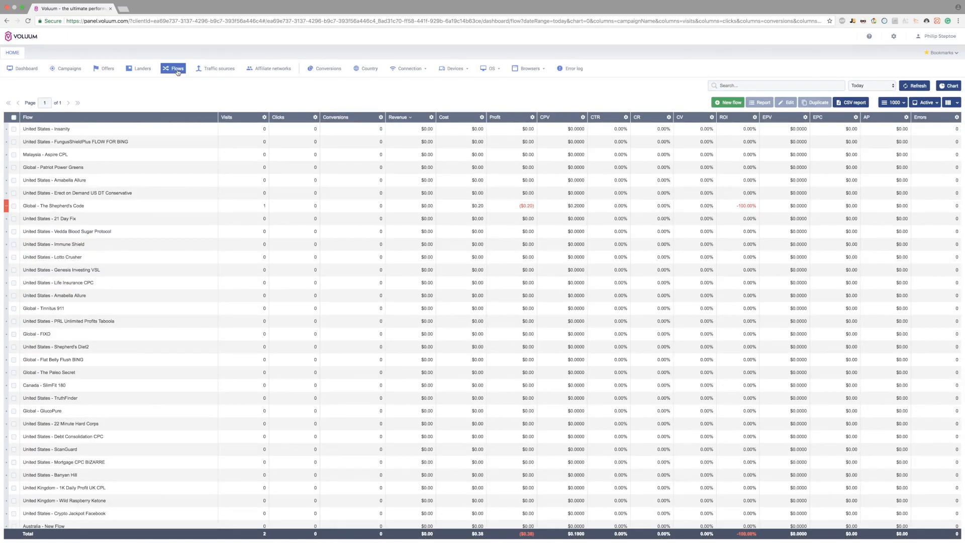
pyautogui.click(731, 104)
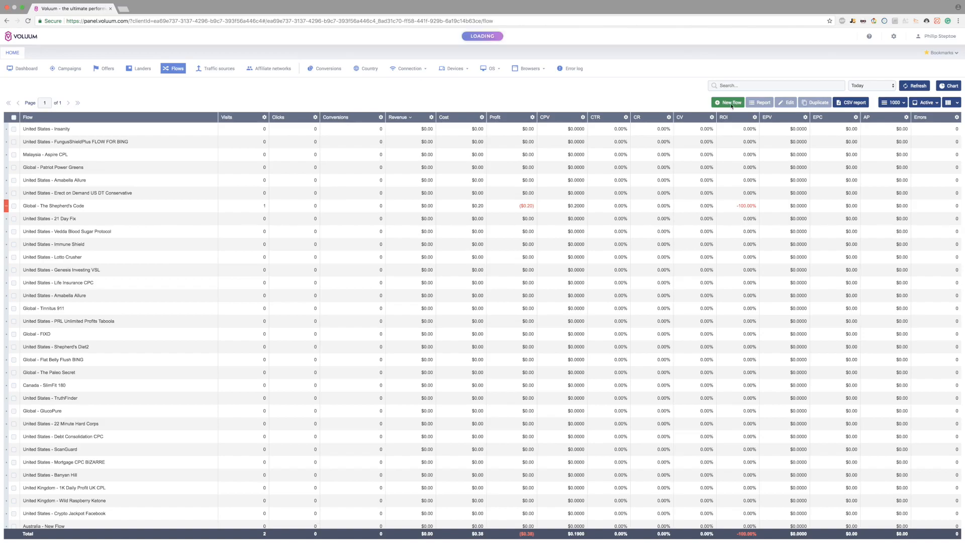
pyautogui.click(246, 102)
pyautogui.press('BackSpace')
pyautogui.press('BackSpace')
pyautogui.press('BackSpace')
pyautogui.press('BackSpace')
pyautogui.press('BackSpace')
pyautogui.press('BackSpace')
pyautogui.press('BackSpace')
pyautogui.press('BackSpace')
pyautogui.write('Example Test')
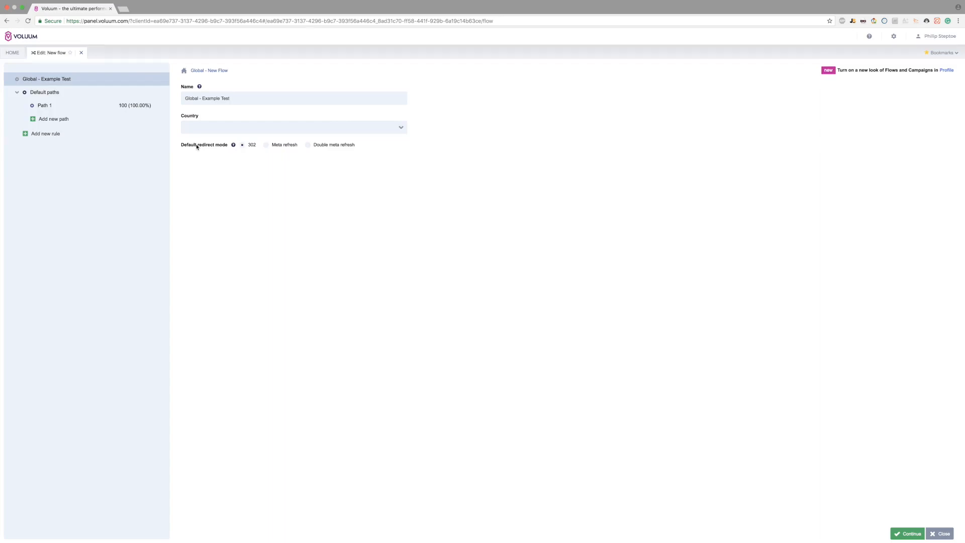
pyautogui.click(309, 146)
pyautogui.click(907, 533)
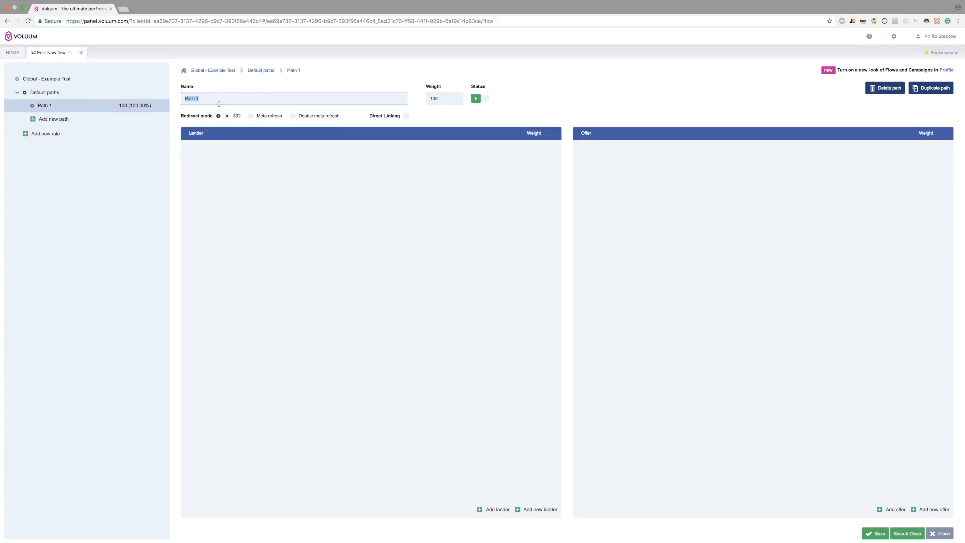
# Set Path 1's redirect mode to Double meta refresh and enable direct linking so no lander is used
pyautogui.click(538, 510)
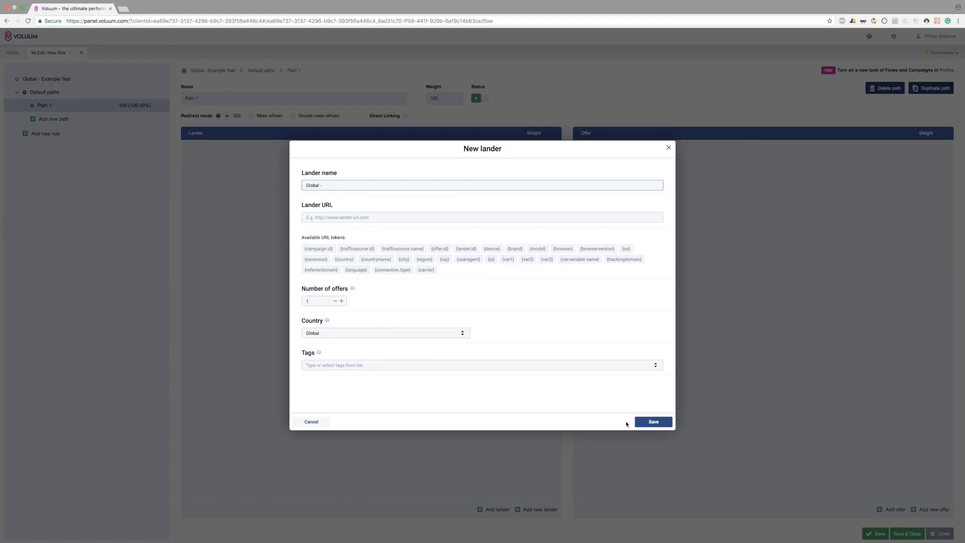
pyautogui.click(325, 426)
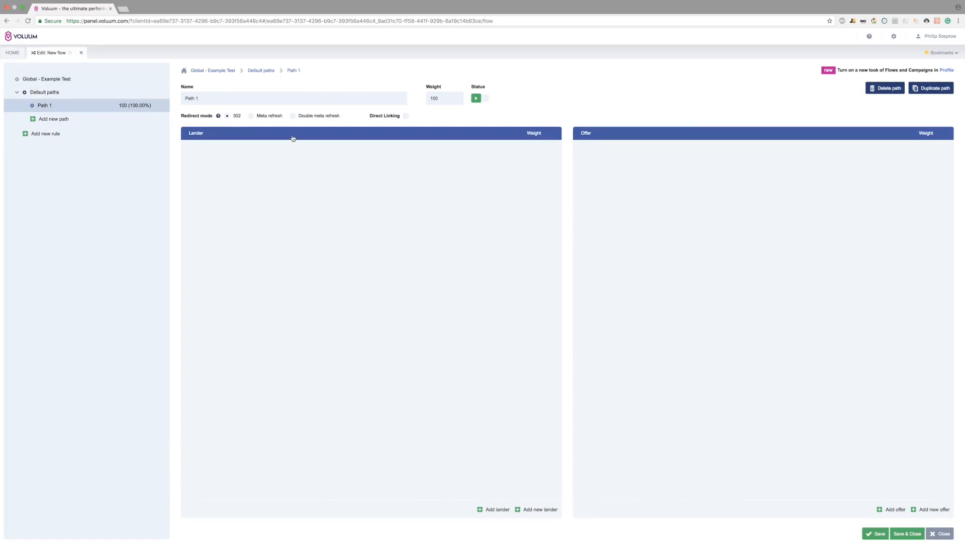
pyautogui.click(293, 116)
pyautogui.click(405, 117)
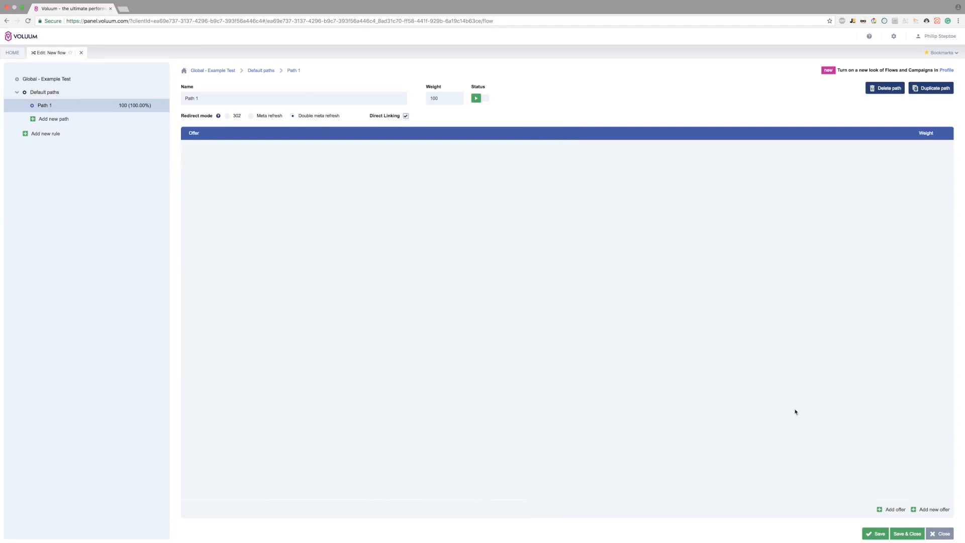
# Add a new offer "Global - Test Example" using the hop.ah2click.com affiliate link with aff_sub and the {clickid} token, and save the flow
pyautogui.click(935, 509)
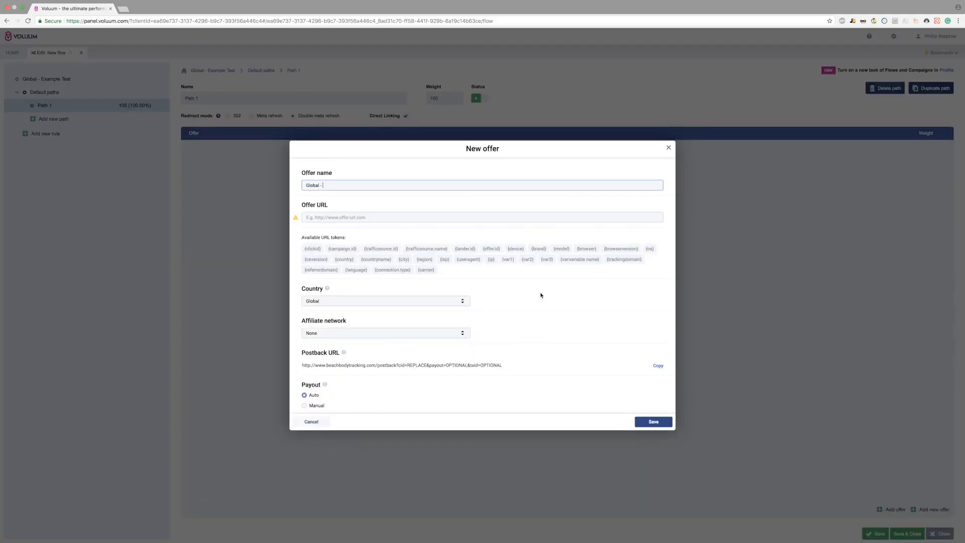
pyautogui.write('Test Example')
pyautogui.click(498, 215)
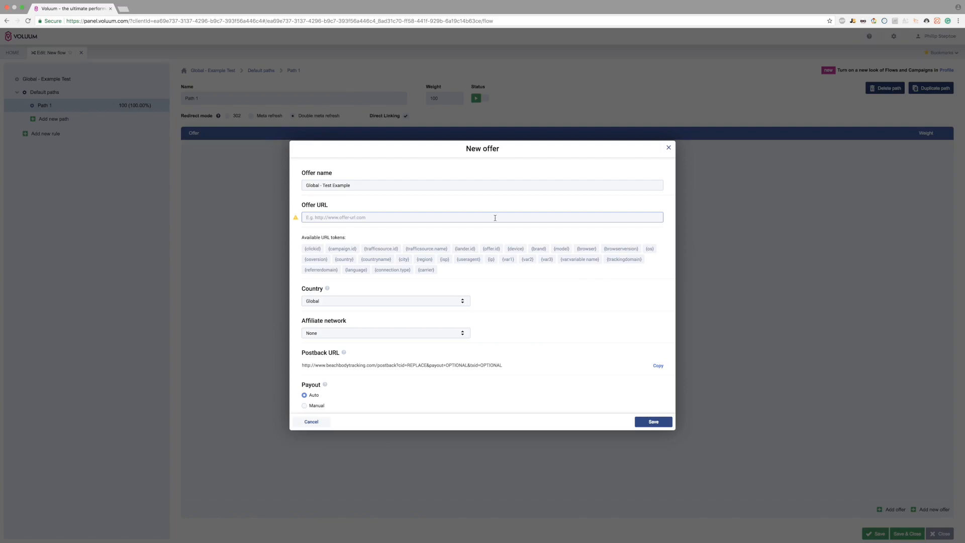
pyautogui.write('http://hop.ah2click.com/aff_c?offer_id=586&aff_id=1778')
pyautogui.write('aff_su')
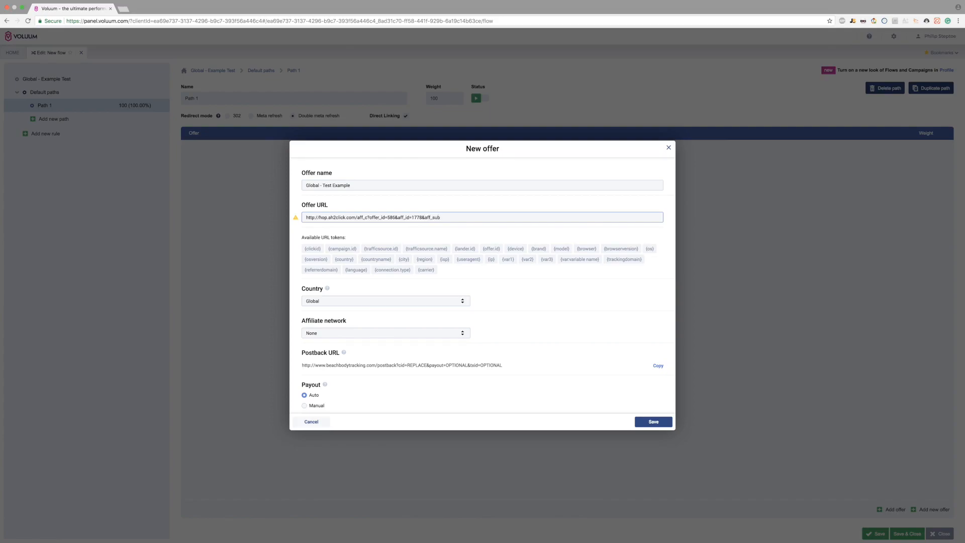
pyautogui.click(312, 248)
pyautogui.scroll(-3, 514, 336)
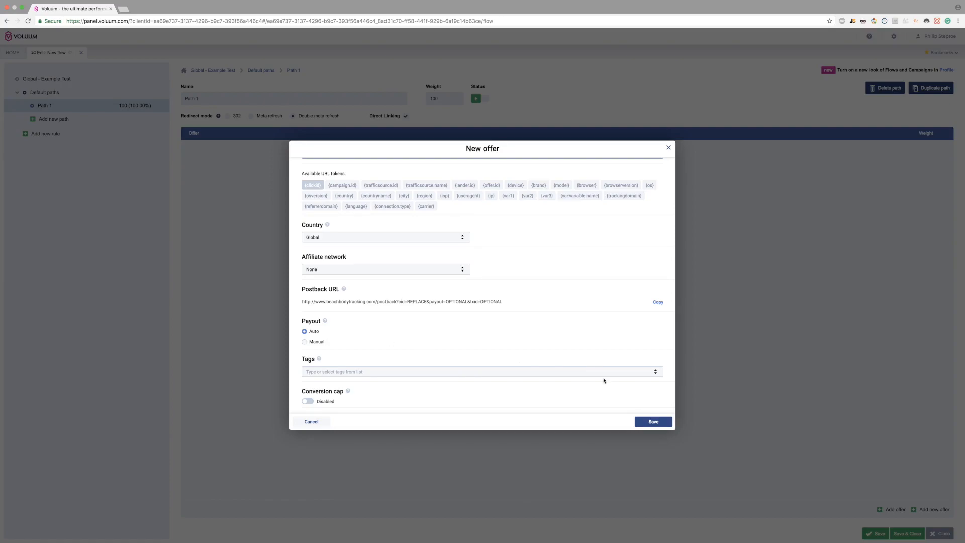
pyautogui.click(651, 422)
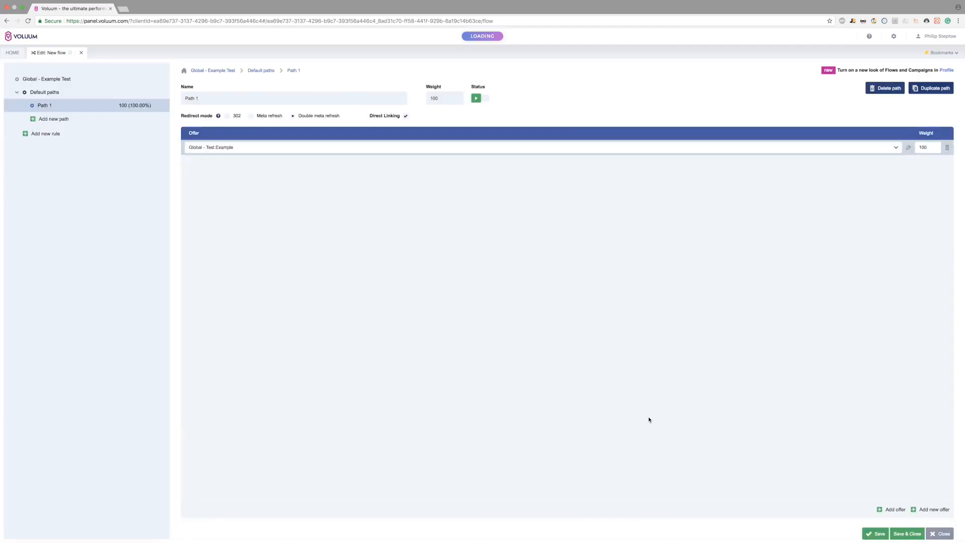
pyautogui.click(647, 406)
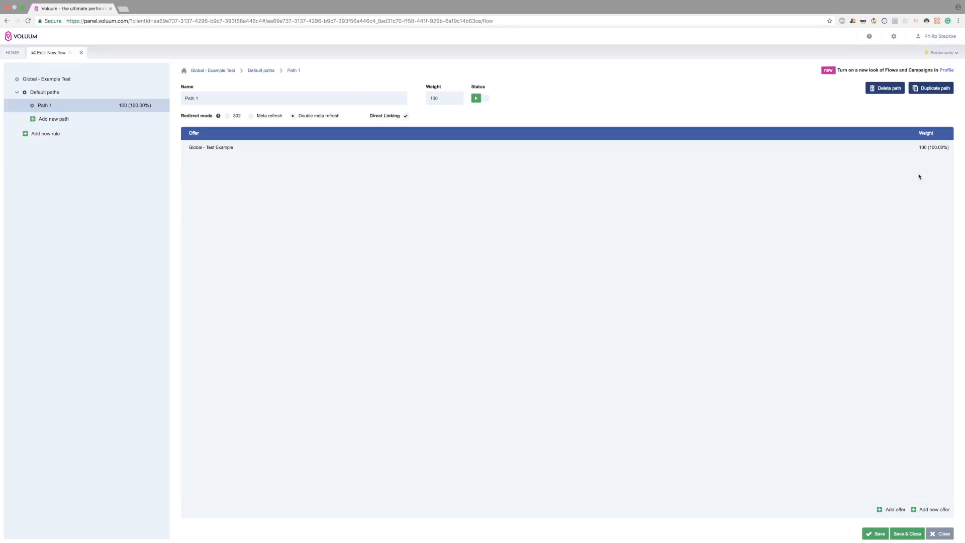
pyautogui.click(904, 534)
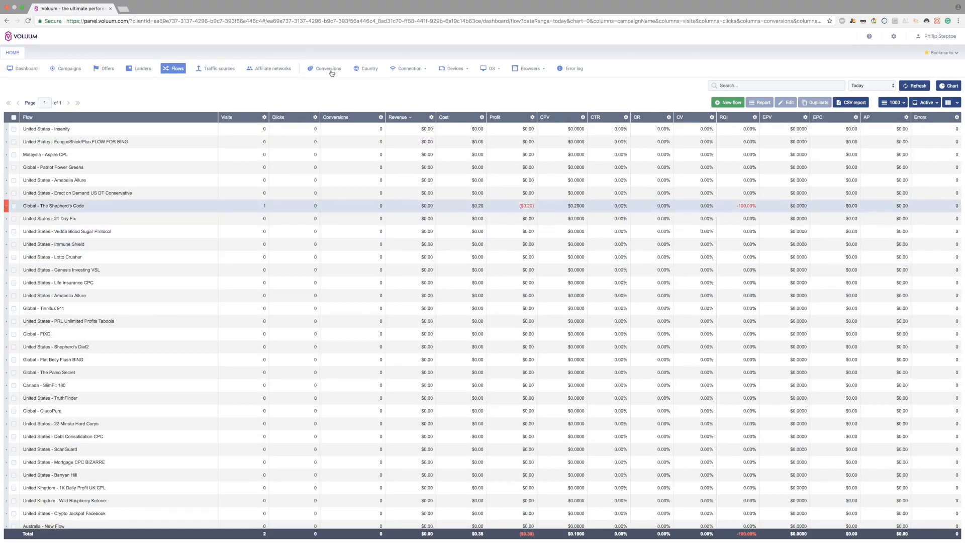
# Start a new campaign with Bing as the traffic source and name it "Bing - Global - Example Test"
pyautogui.click(65, 70)
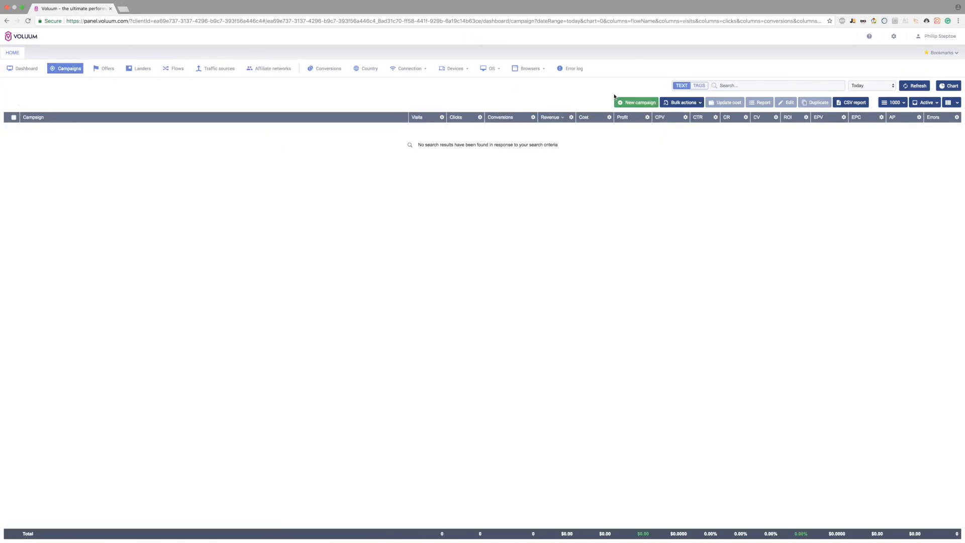
pyautogui.click(639, 102)
pyautogui.click(895, 181)
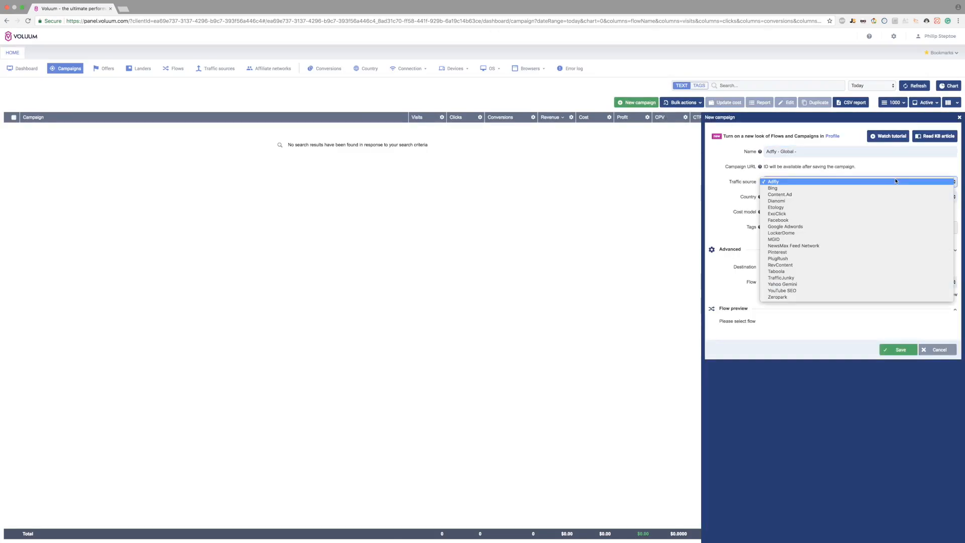
pyautogui.click(876, 188)
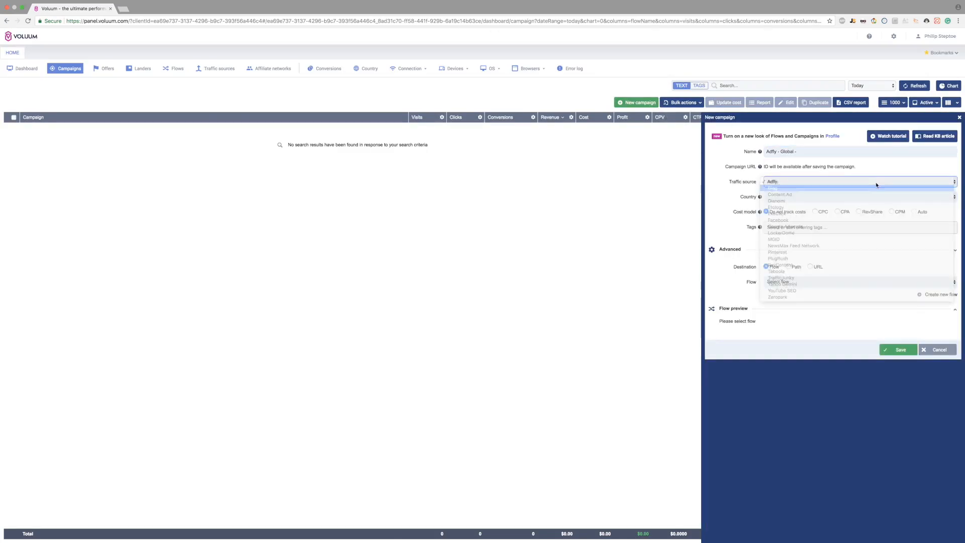
pyautogui.click(852, 152)
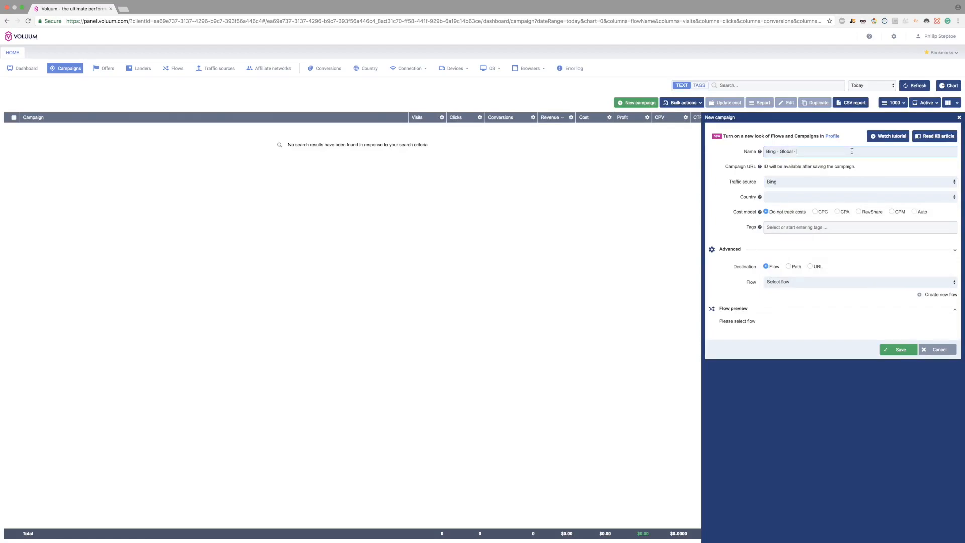
pyautogui.write('Example Test')
pyautogui.click(732, 200)
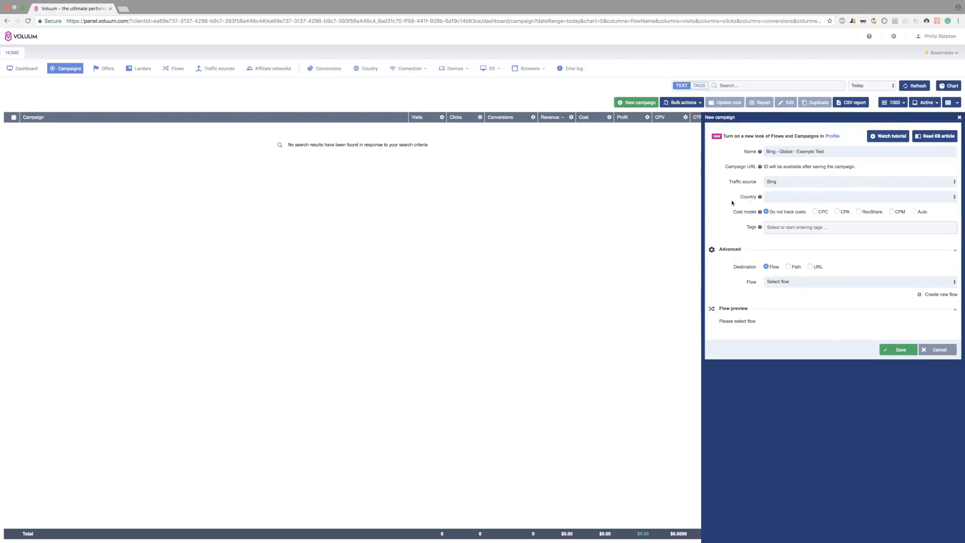
# Set the campaign's cost model to CPC with a cost of $0.32 per click
pyautogui.click(816, 212)
pyautogui.click(809, 227)
pyautogui.write('0.32')
pyautogui.click(733, 230)
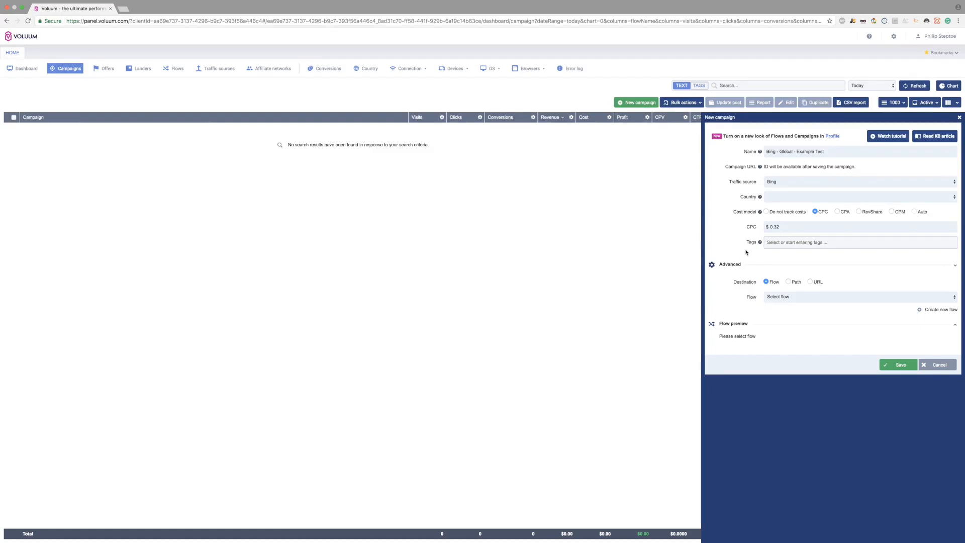
# Choose the flow "Global - Example Test" as the campaign's destination and save the campaign
pyautogui.click(780, 297)
pyautogui.scroll(-15, 804, 325)
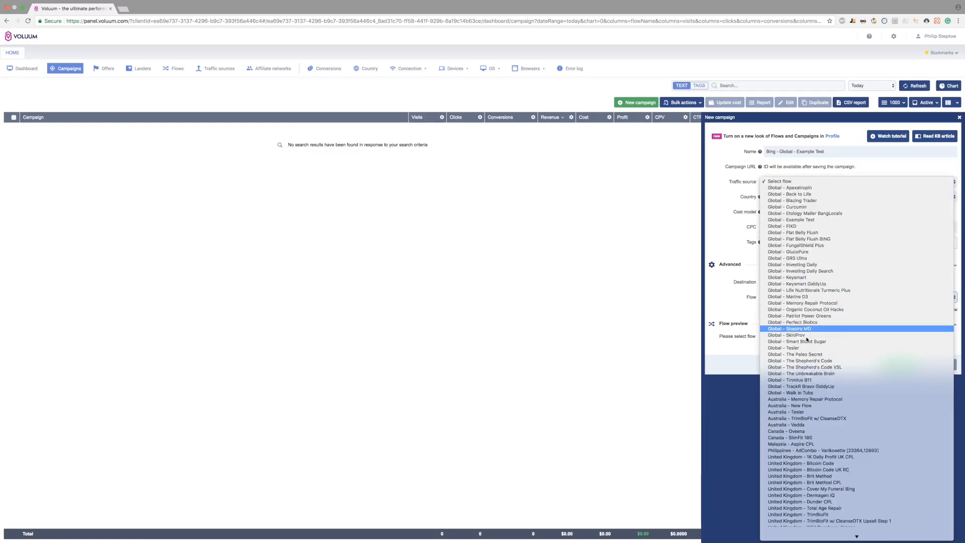
pyautogui.scroll(5, 802, 344)
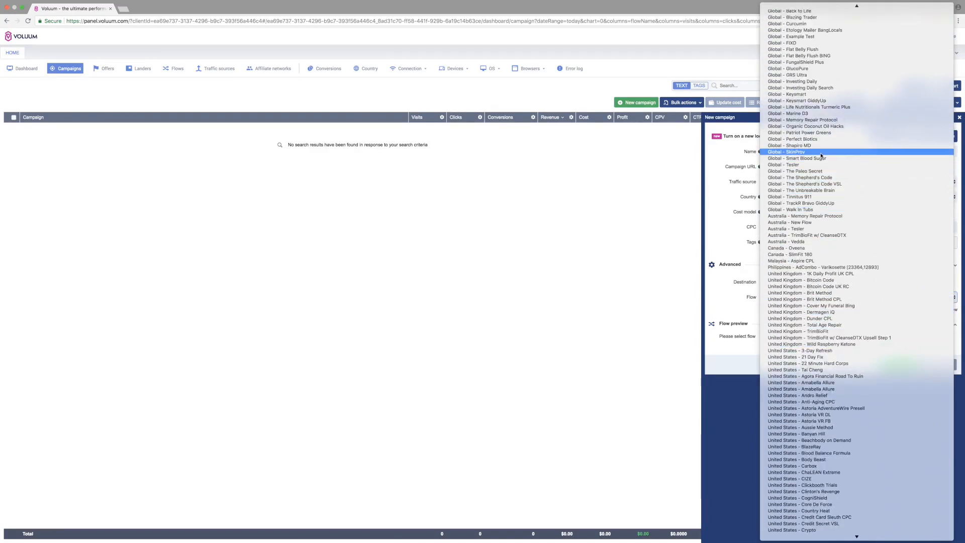
pyautogui.click(816, 36)
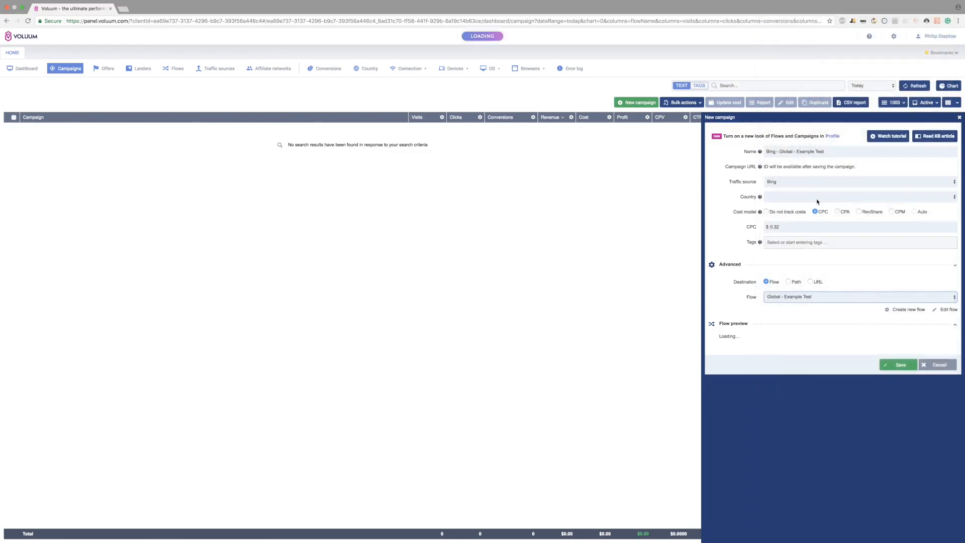
pyautogui.click(756, 271)
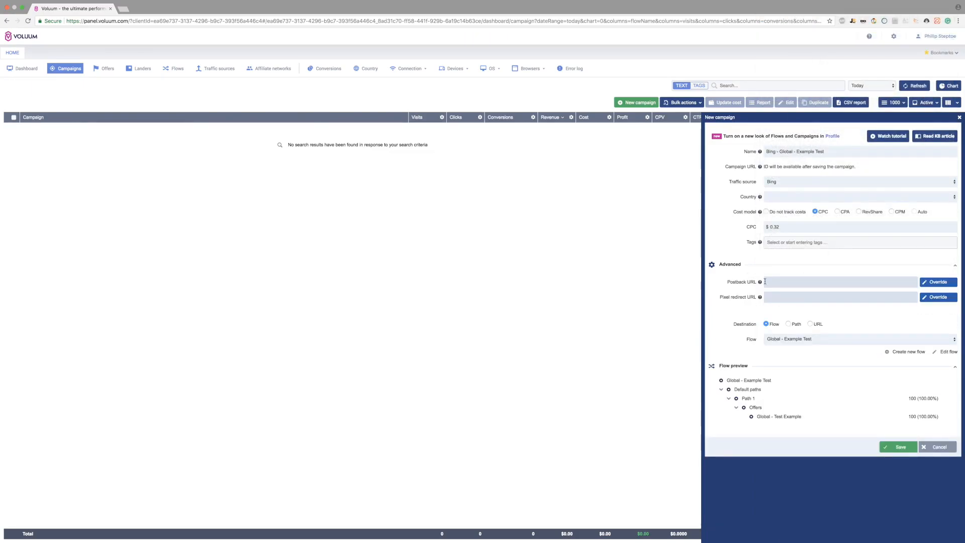
pyautogui.click(730, 269)
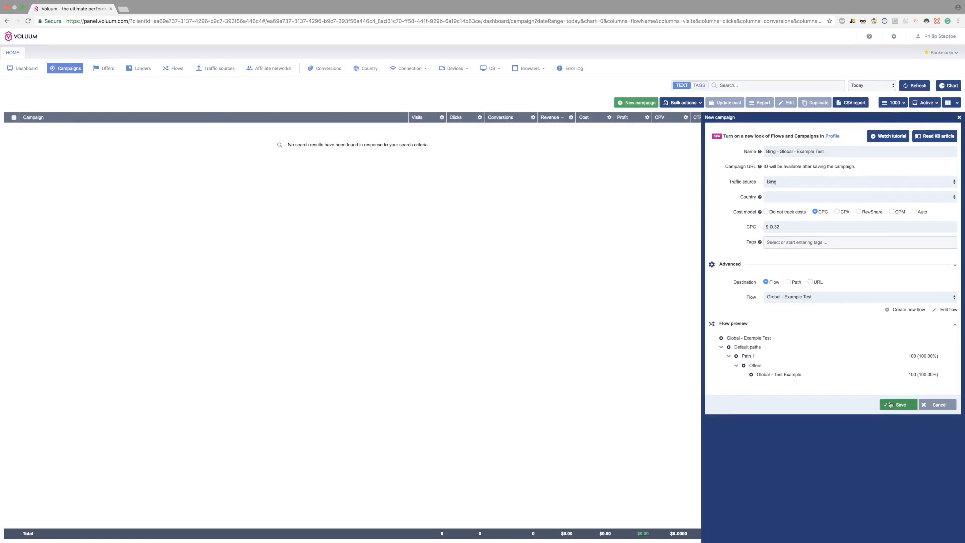
pyautogui.click(890, 405)
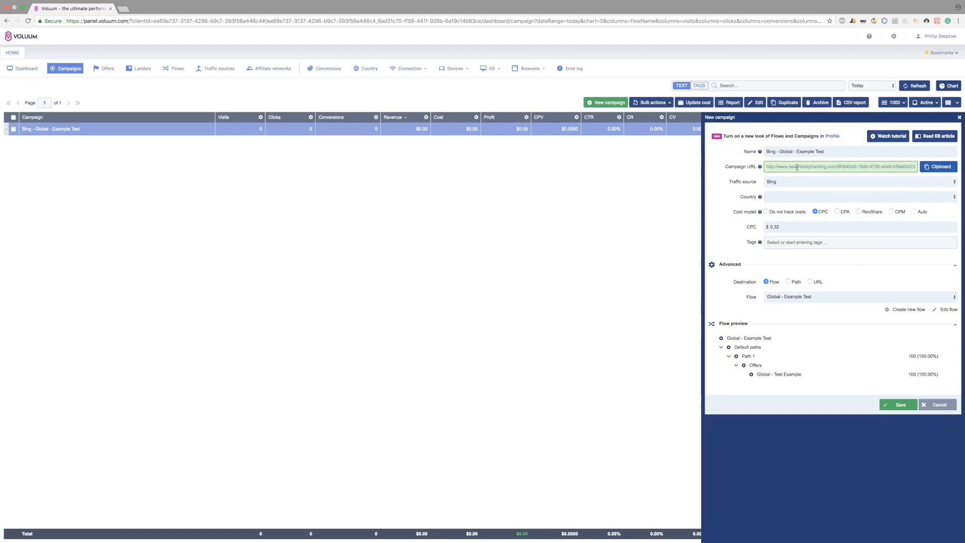
# Copy the saved campaign's tracking URL to the clipboard
pyautogui.click(943, 169)
pyautogui.click(871, 169)
pyautogui.click(869, 174)
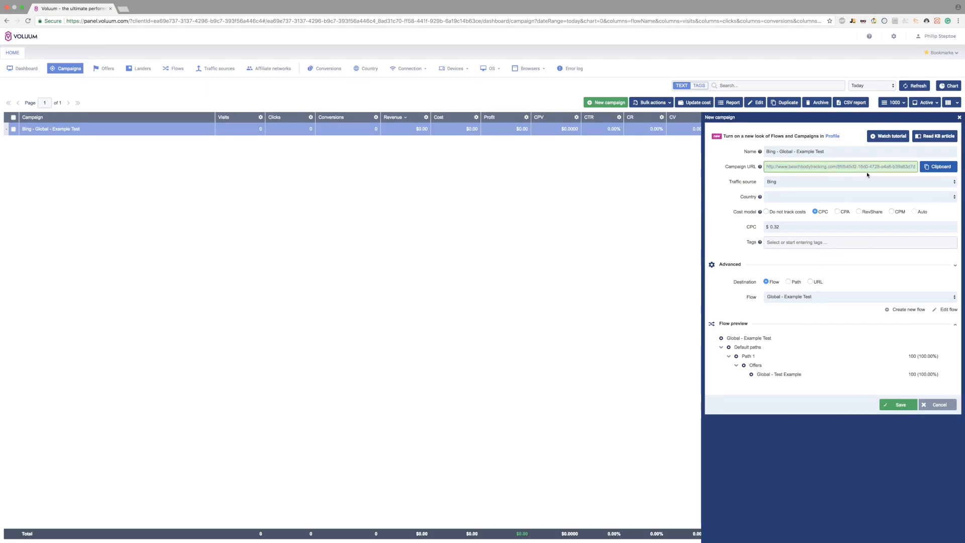